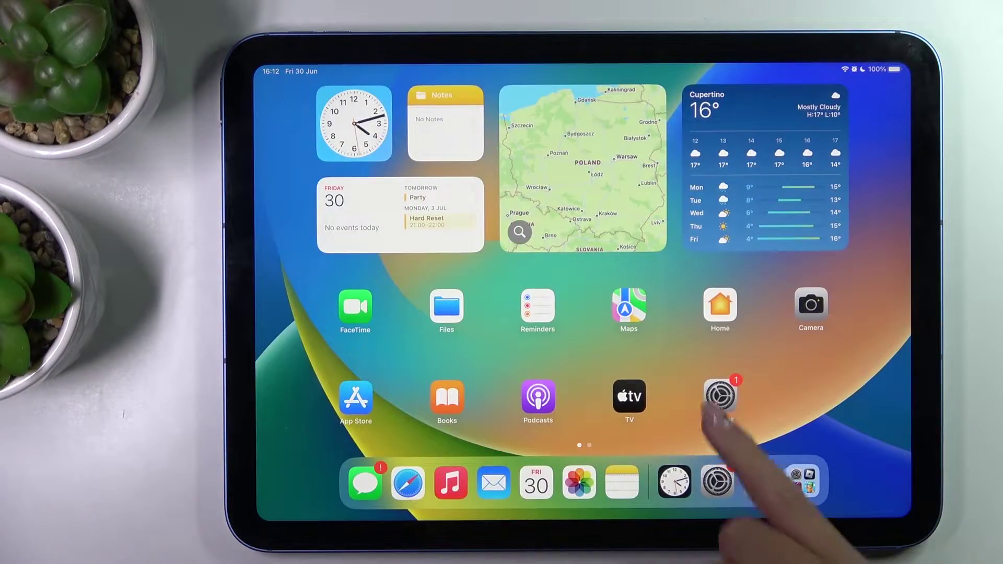
Go to Settings > General > Date & Time and switch on Set Automatically.
left_click(721, 397)
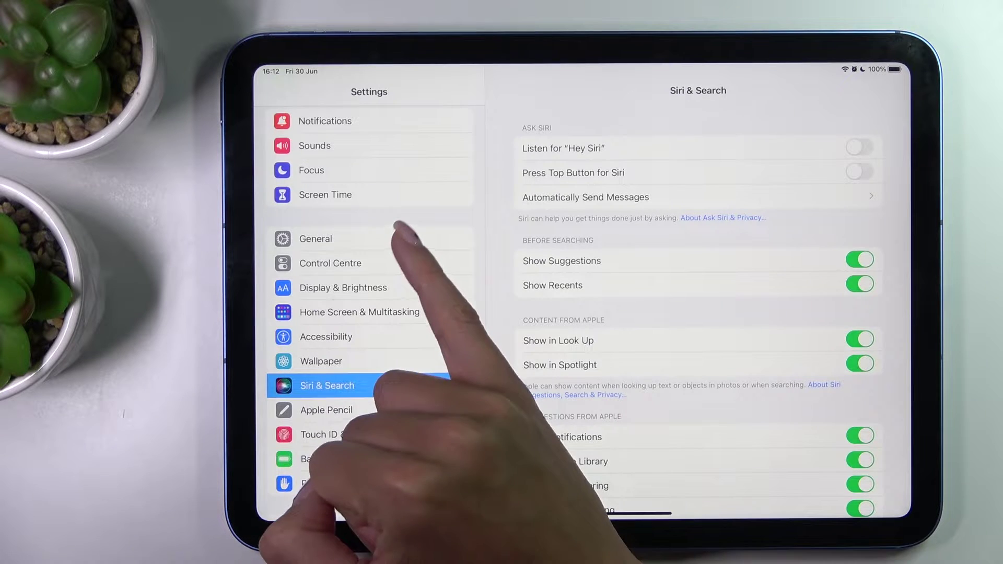
left_click(370, 238)
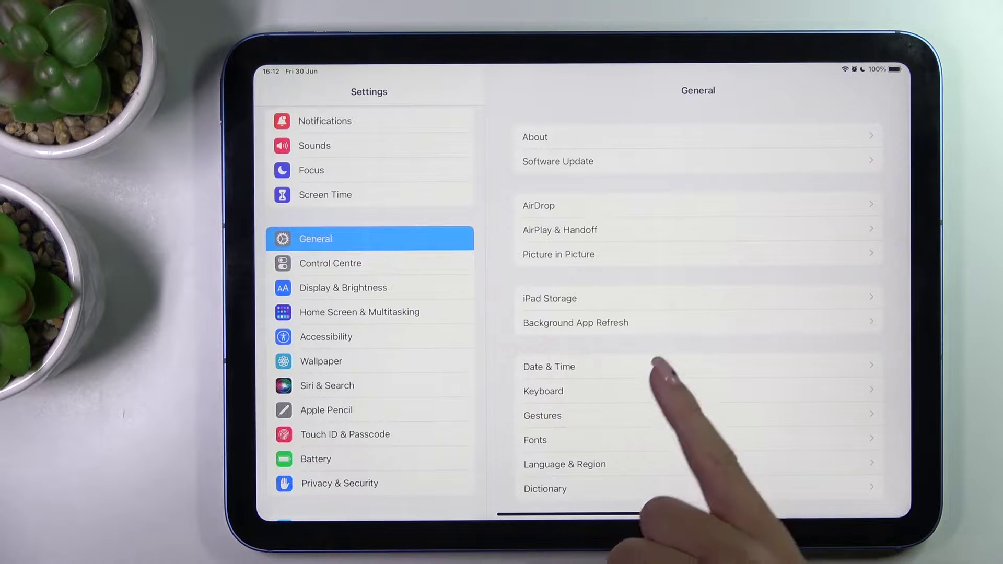
left_click(659, 367)
left_click(860, 204)
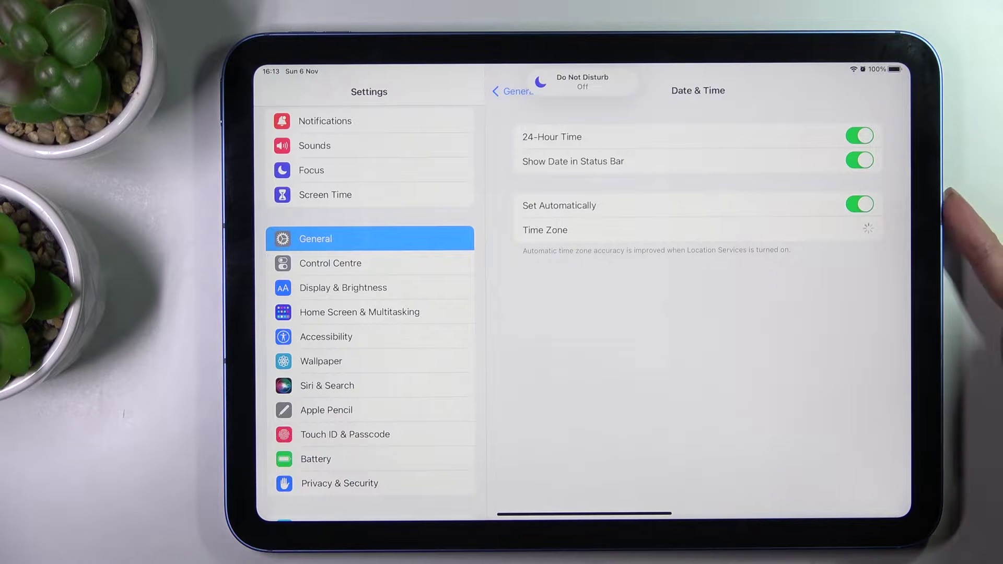
Turn off Set Automatically and pick 25 November 2023 on the date calendar.
left_click(860, 204)
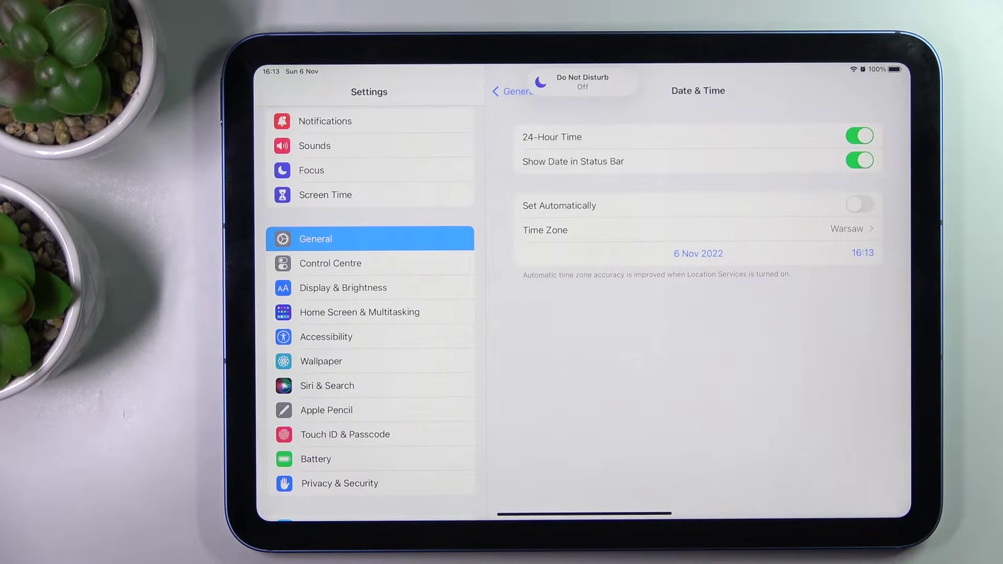
left_click(698, 253)
left_click(799, 280)
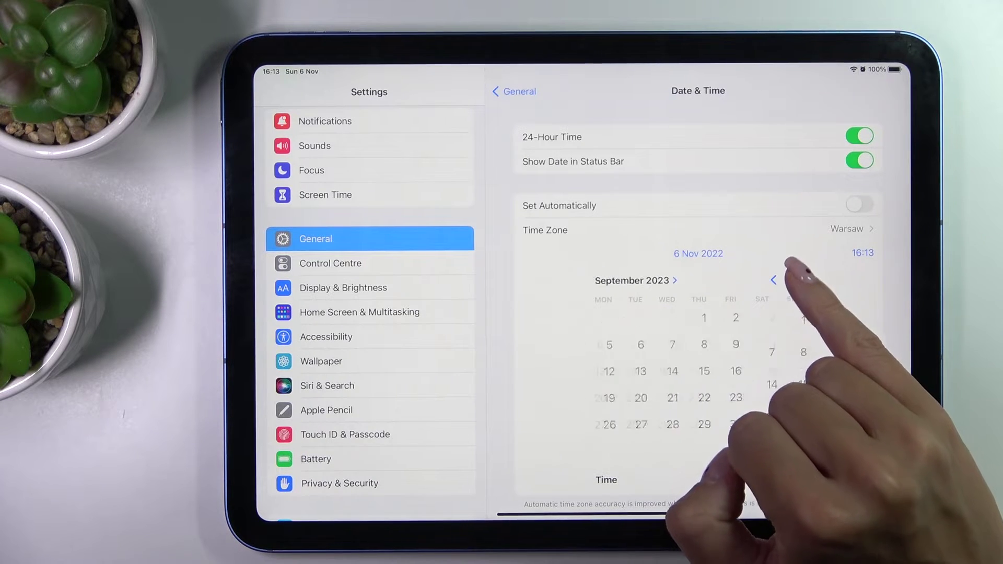
left_click(799, 280)
left_click_drag(757, 439, 757, 376)
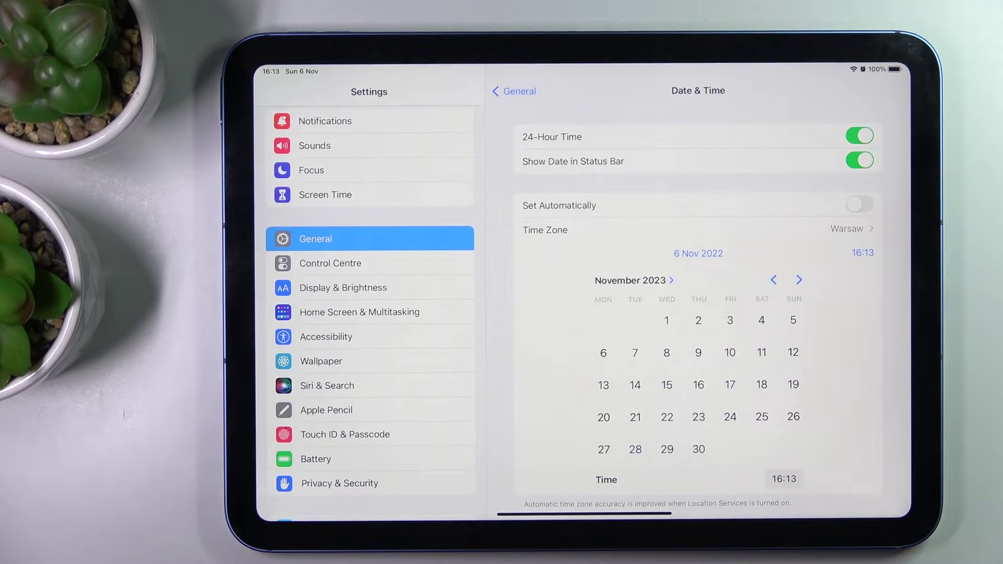
left_click(762, 416)
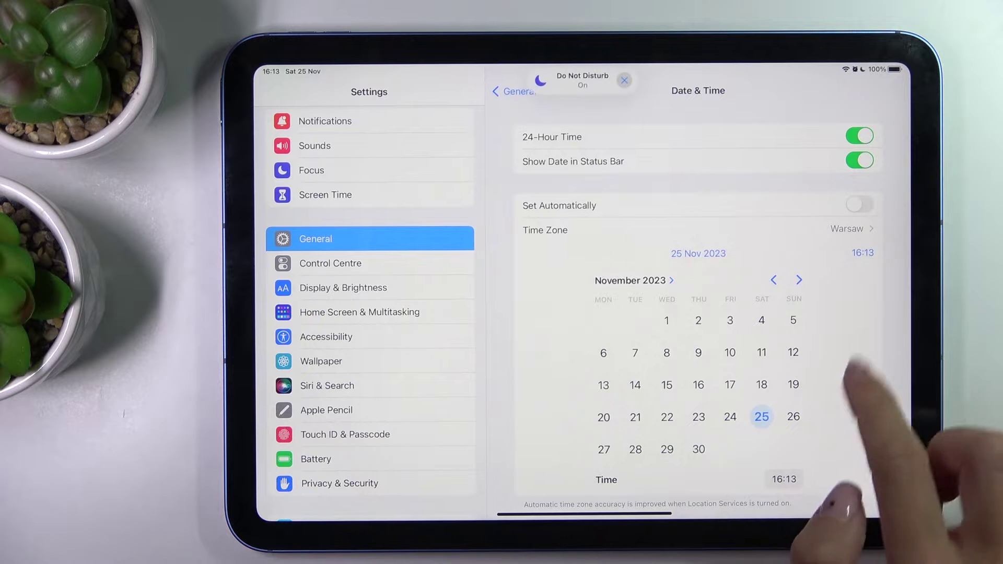
Re-enable Set Automatically under General > Date & Time, then go to the Home Screen.
left_click(424, 263)
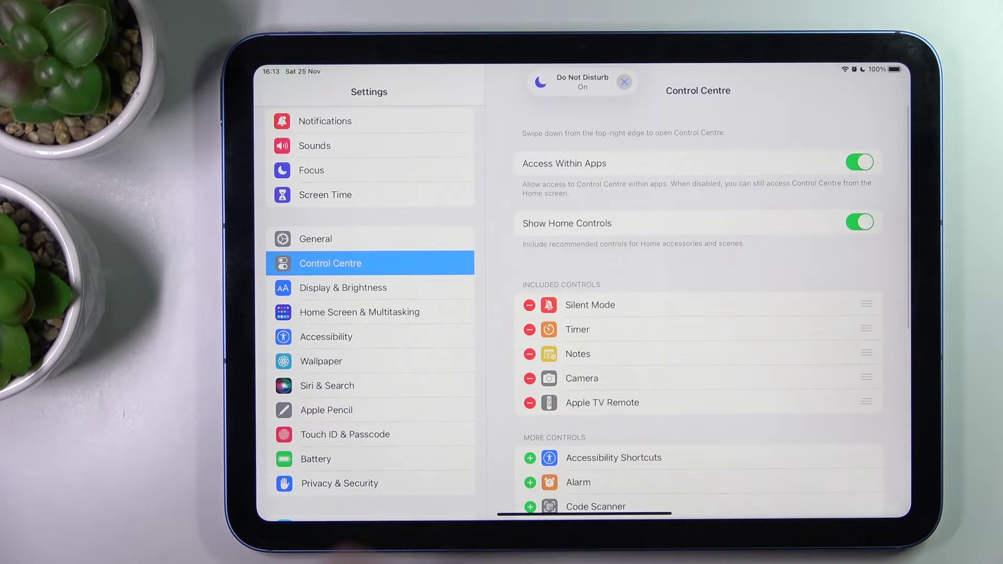
left_click(338, 238)
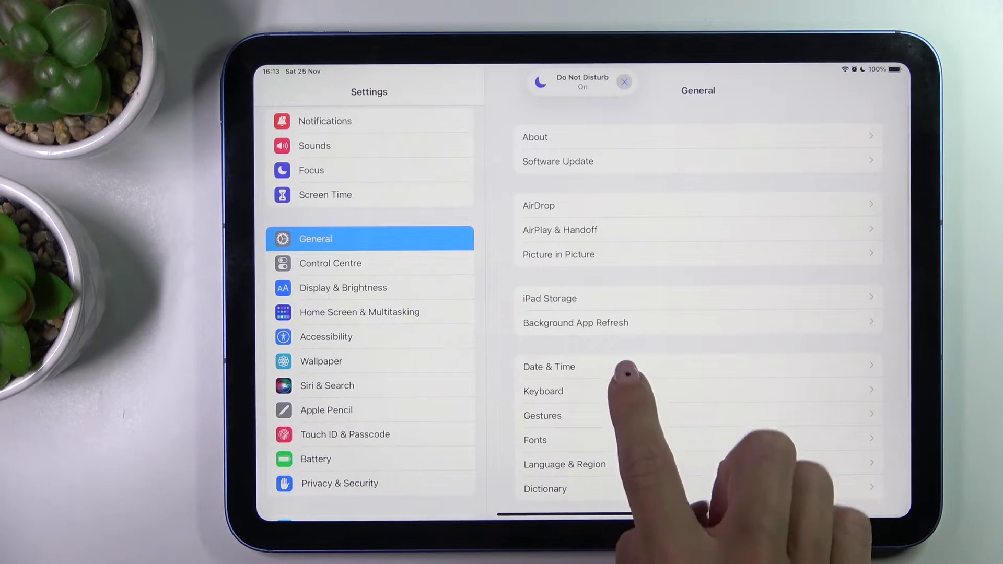
left_click(619, 368)
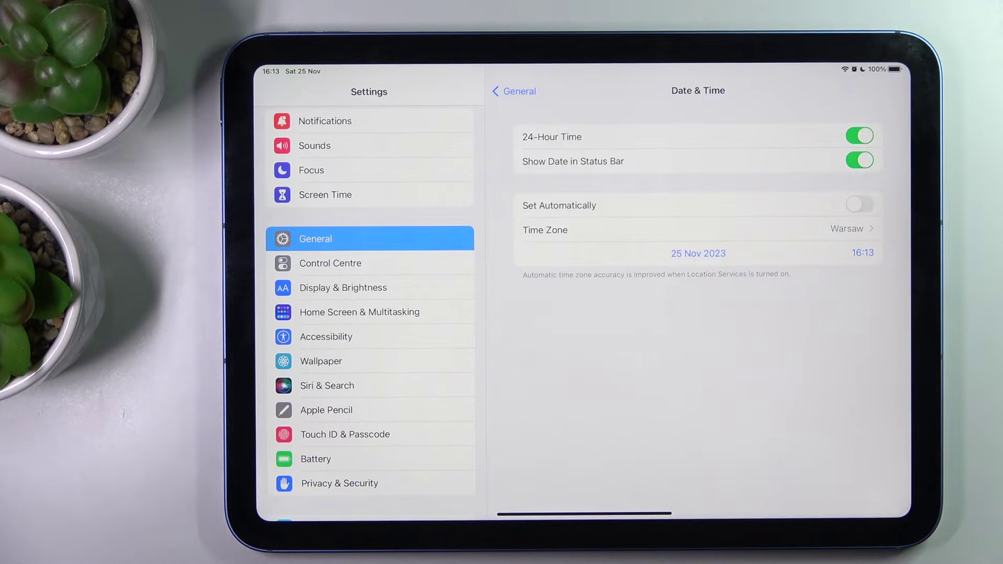
left_click(859, 205)
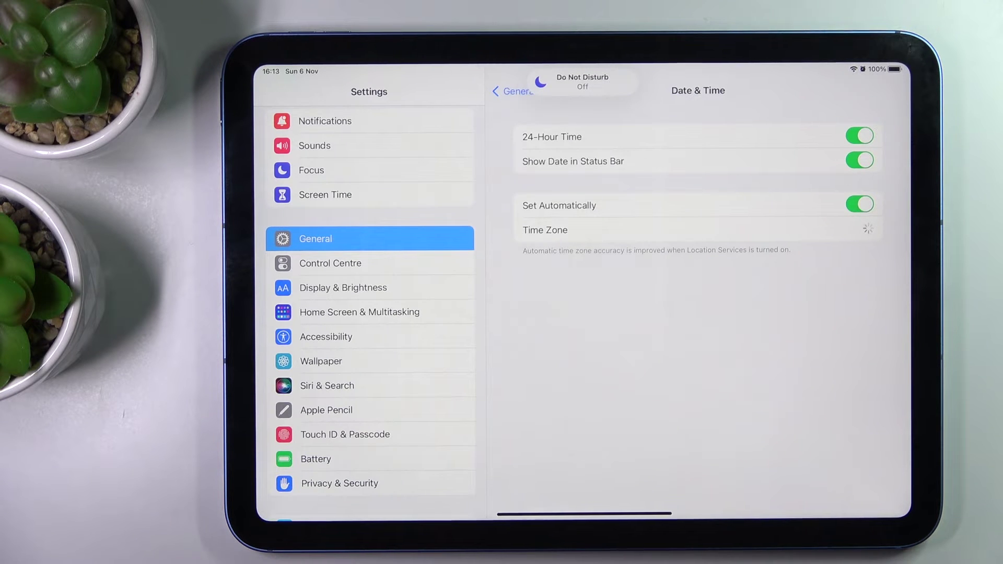
left_click_drag(584, 514, 584, 314)
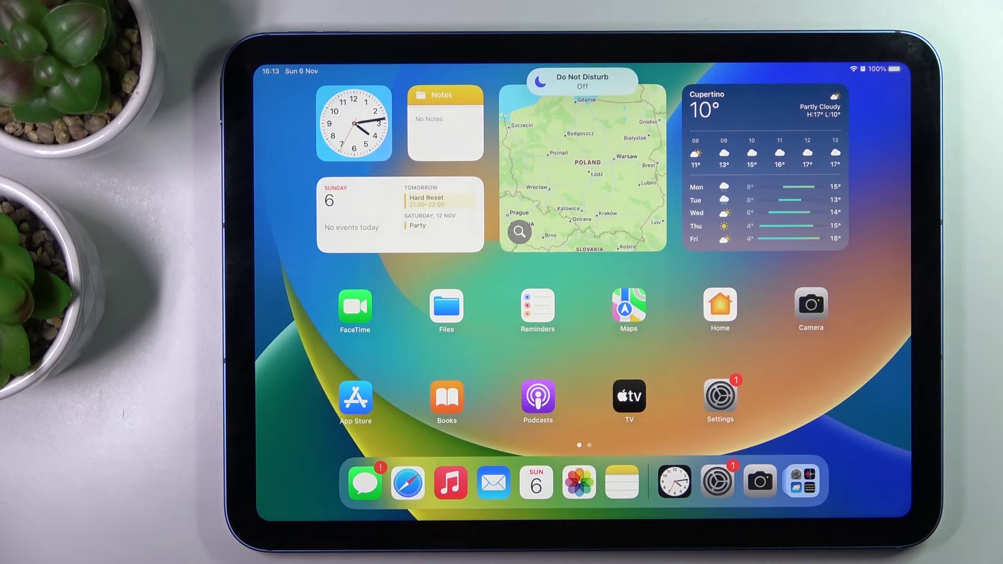